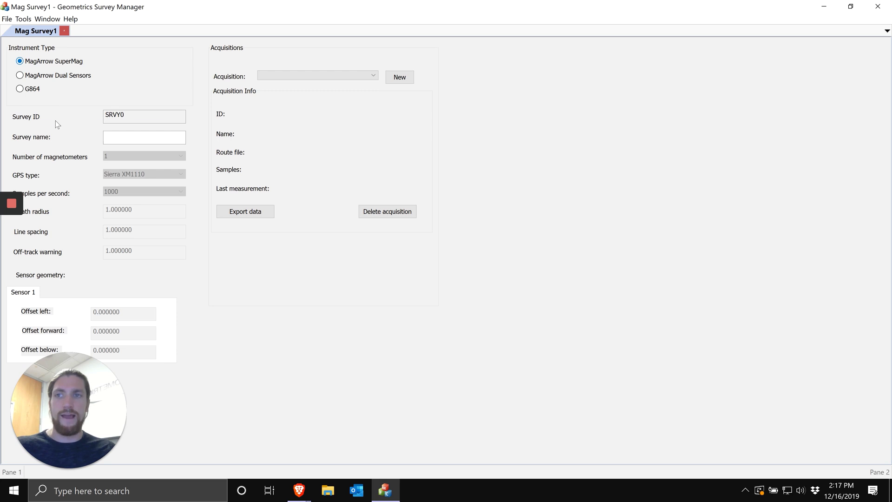
- Enter 'MagArrow Survey' as the survey name and save it to the Desktop as MagArrow Survey.dbt
{"action": "left_click", "coordinate": [117, 138]}
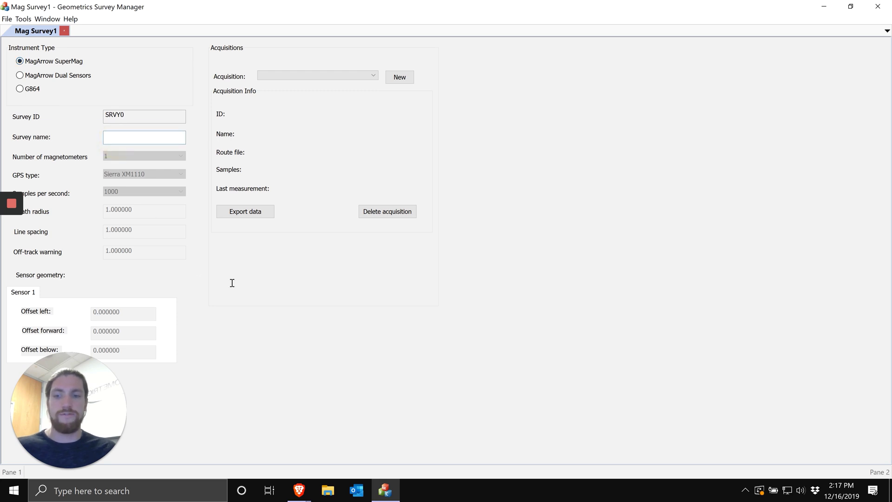
{"action": "type", "text": "MagR"}
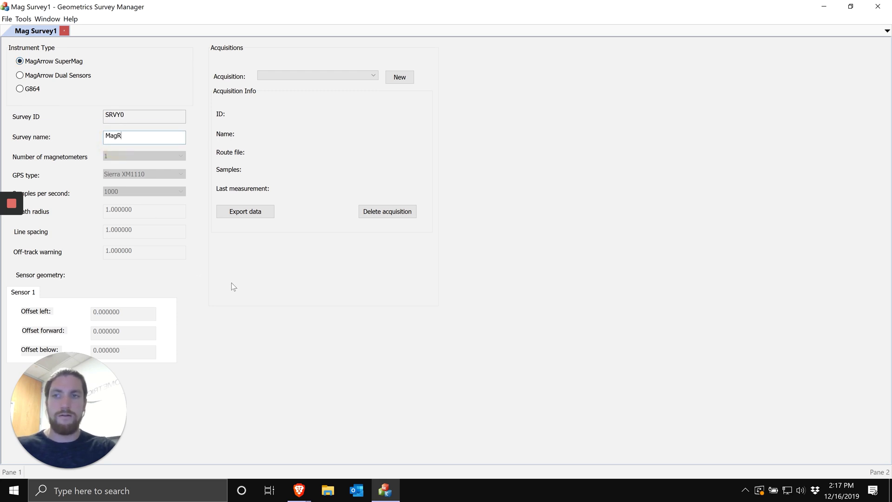
{"action": "key", "text": "BackSpace"}
{"action": "type", "text": "Arrow Survey"}
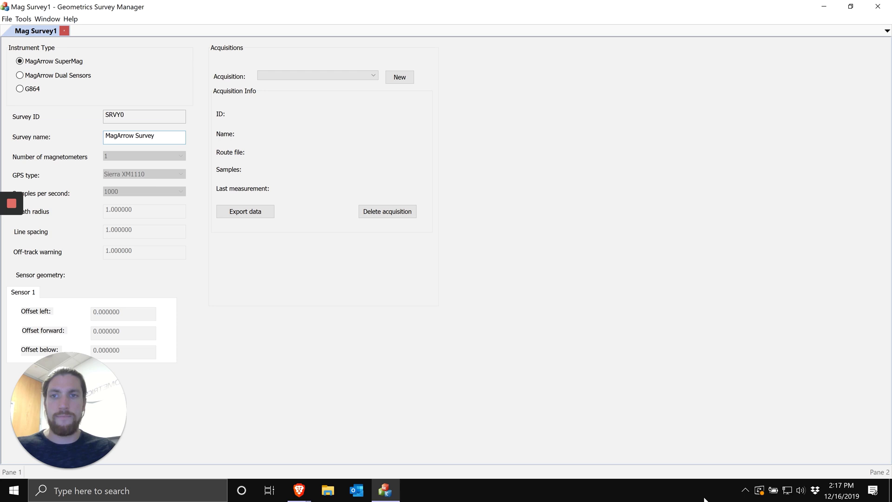
{"action": "left_click", "coordinate": [7, 18]}
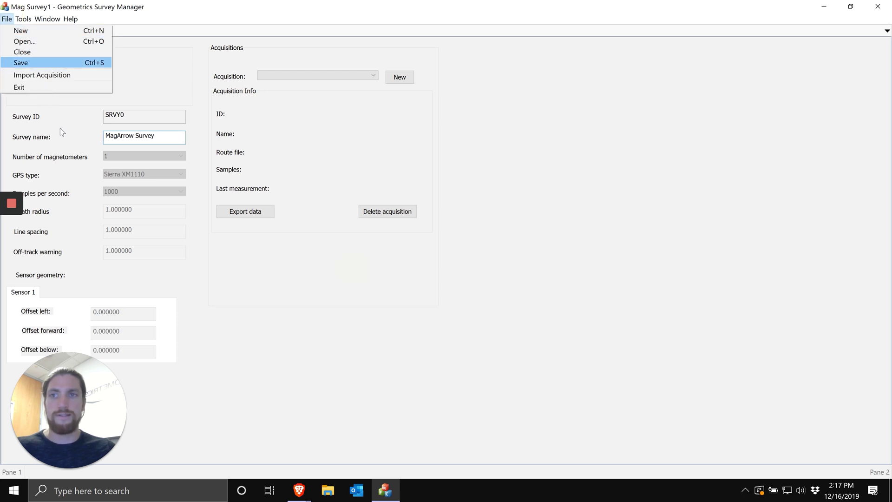
{"action": "key", "text": "Return"}
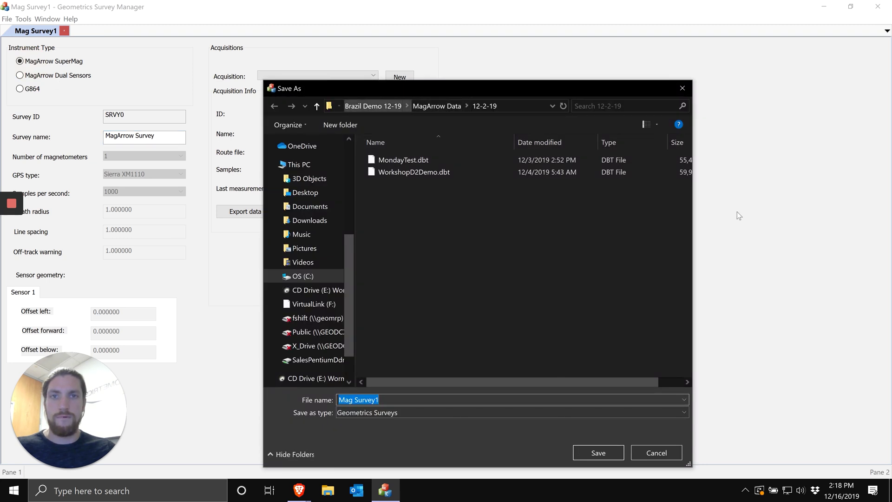
{"action": "key", "text": "shift+Tab"}
{"action": "key", "text": "Down"}
{"action": "key", "text": "Down"}
{"action": "key", "text": "Down"}
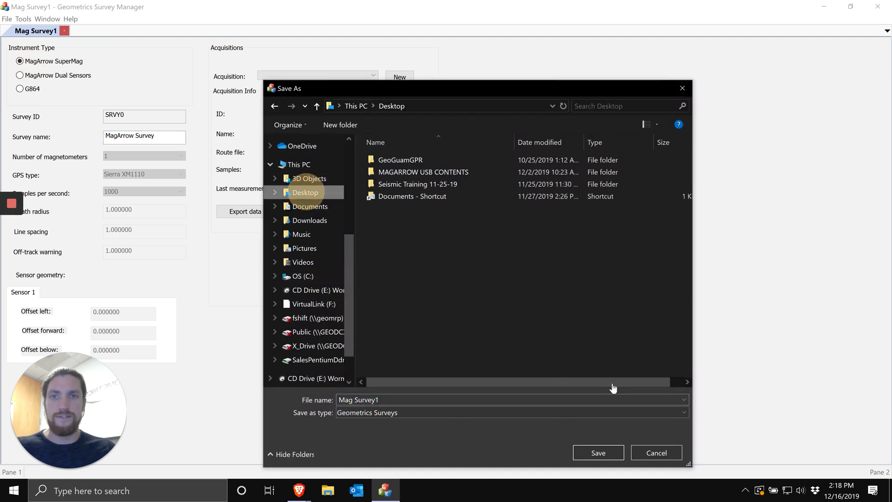
{"action": "key", "text": "Tab"}
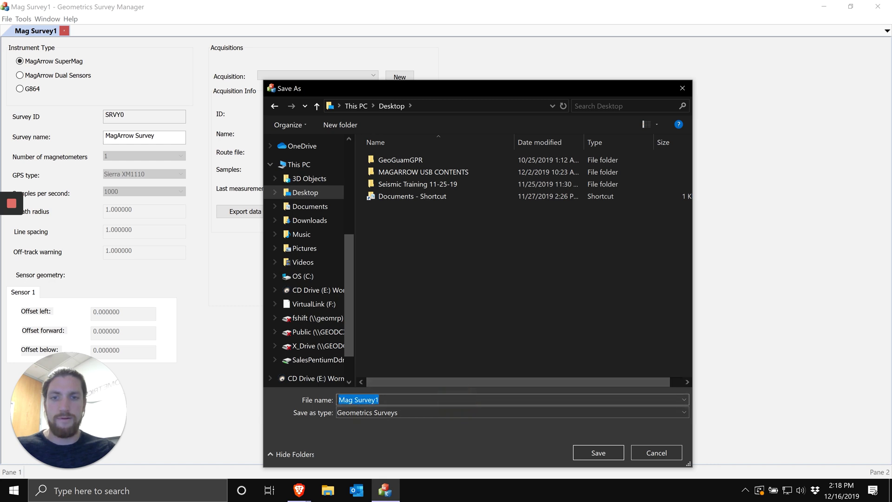
{"action": "left_click", "coordinate": [456, 401]}
{"action": "left_click_drag", "start_coordinate": [339, 399], "coordinate": [378, 400]}
{"action": "type", "text": "M"}
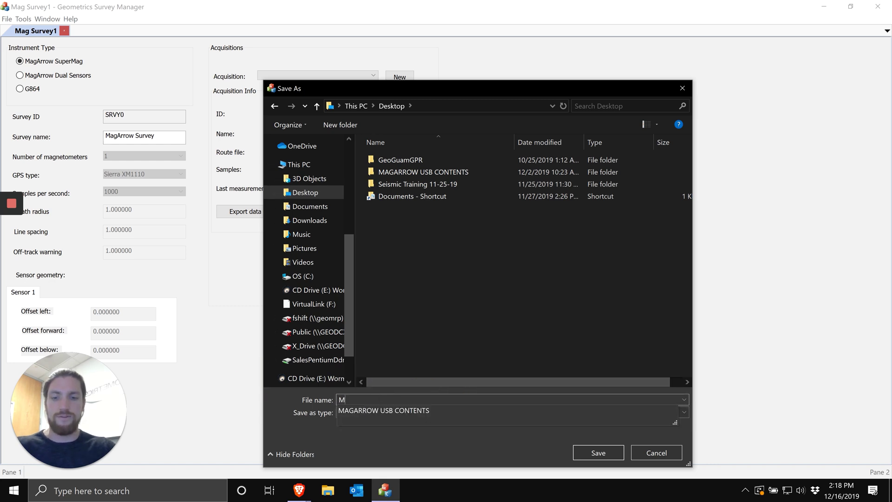
{"action": "type", "text": "agArrow S"}
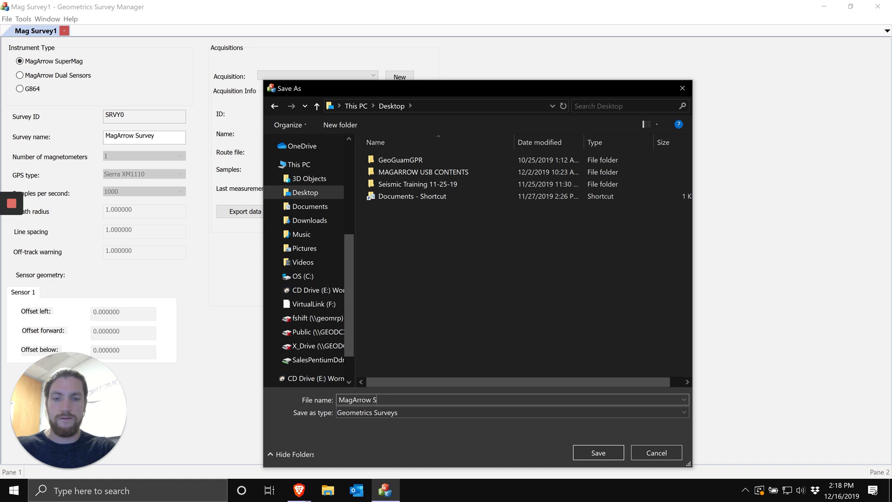
{"action": "type", "text": "urvey"}
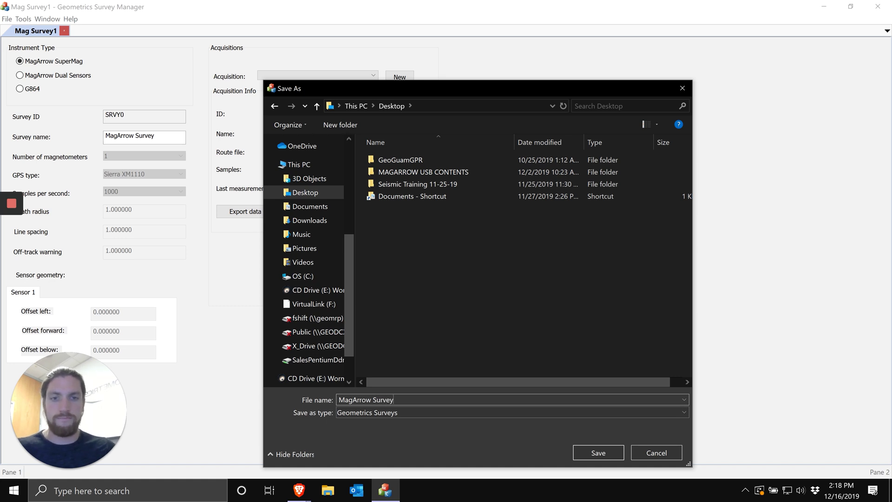
{"action": "left_click", "coordinate": [598, 453]}
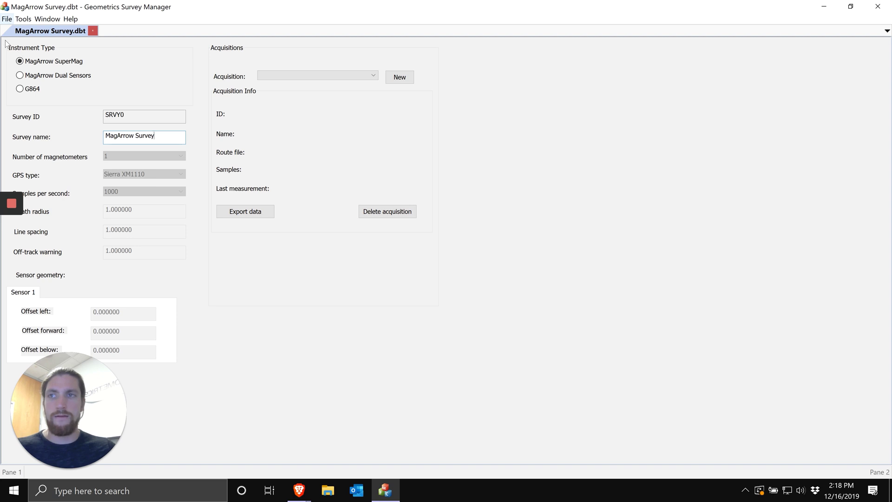
- Import the acquisition file SRVY0-ACQU1.magdata from the Desktop into the survey
{"action": "left_click", "coordinate": [6, 19]}
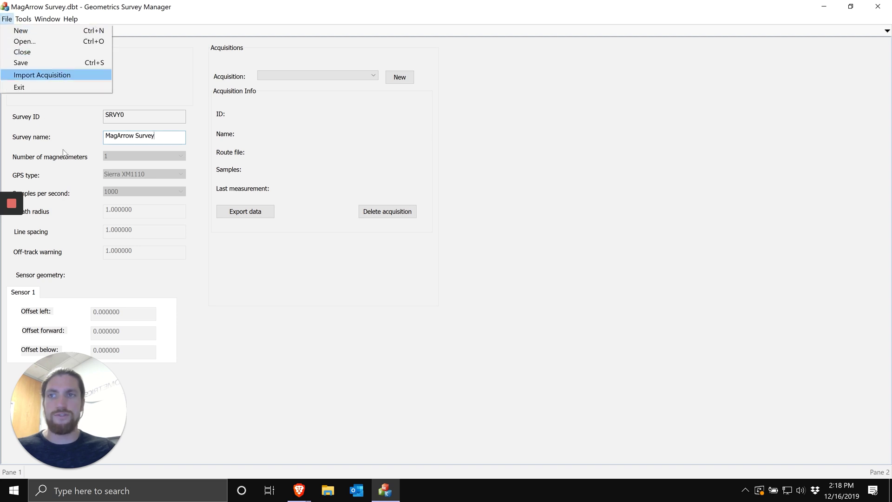
{"action": "left_click", "coordinate": [311, 14]}
{"action": "left_click", "coordinate": [6, 19]}
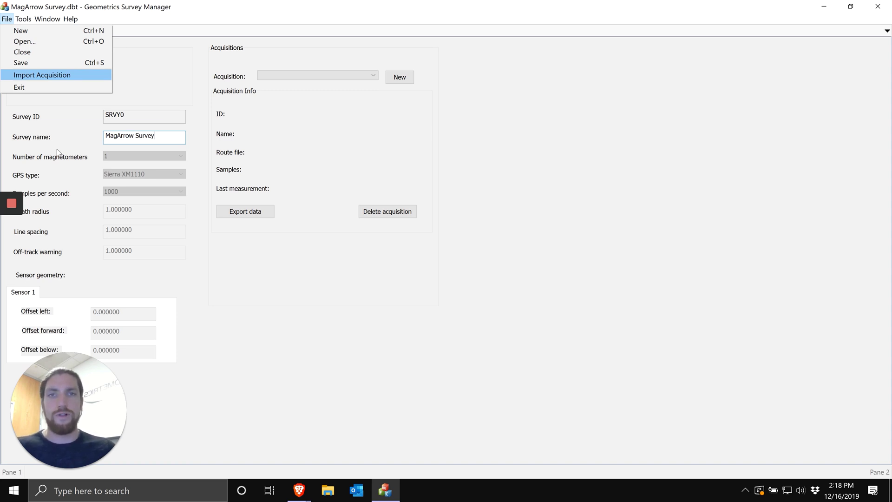
{"action": "key", "text": "Return"}
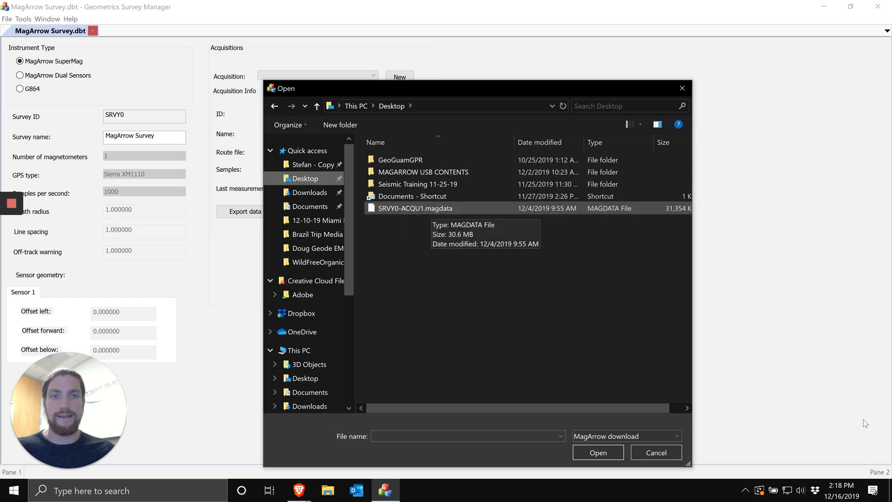
{"action": "left_click", "coordinate": [432, 208]}
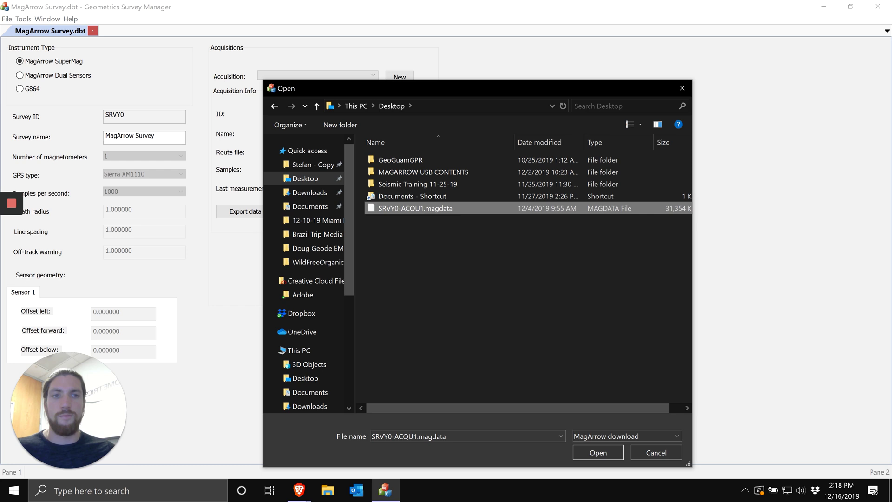
{"action": "left_click_drag", "start_coordinate": [693, 183], "coordinate": [756, 176]}
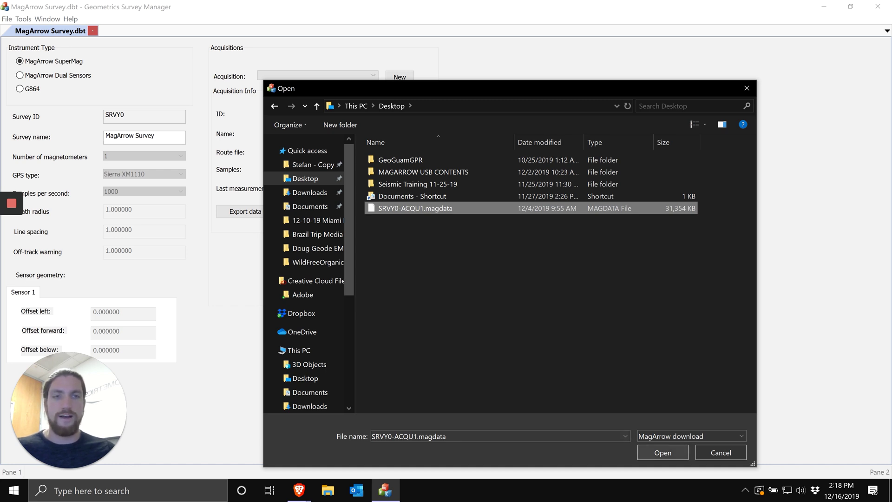
{"action": "left_click", "coordinate": [663, 453]}
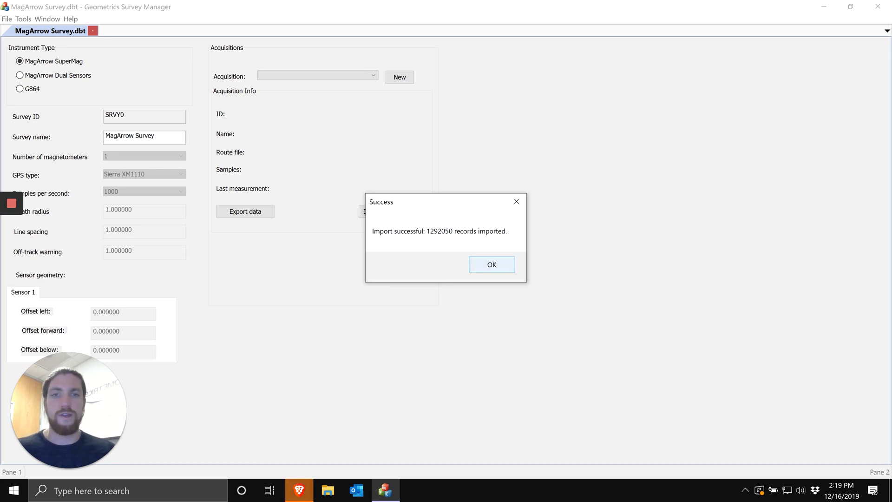
- Dismiss the Success message confirming the 1292050 imported records
{"action": "left_click", "coordinate": [491, 265]}
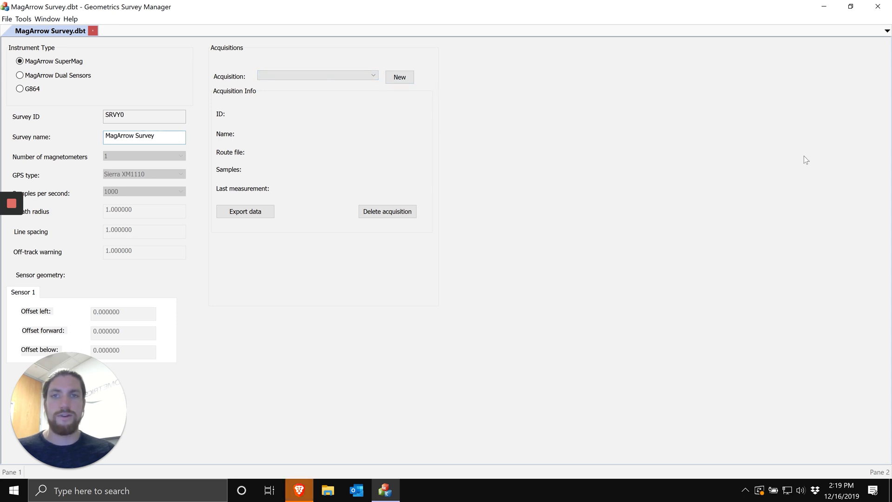
- Select acquisition ACQU1, with 1292050 samples, and bring focus to the Export data button
{"action": "key", "text": "alt+Down"}
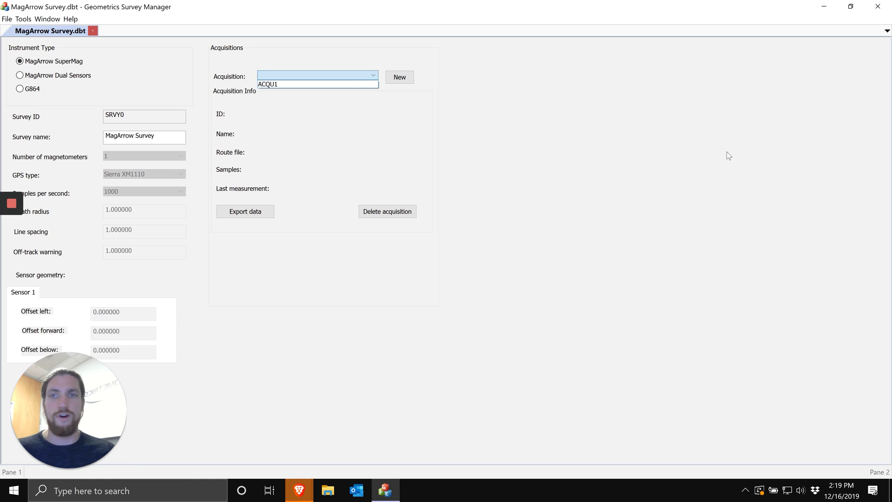
{"action": "key", "text": "Return"}
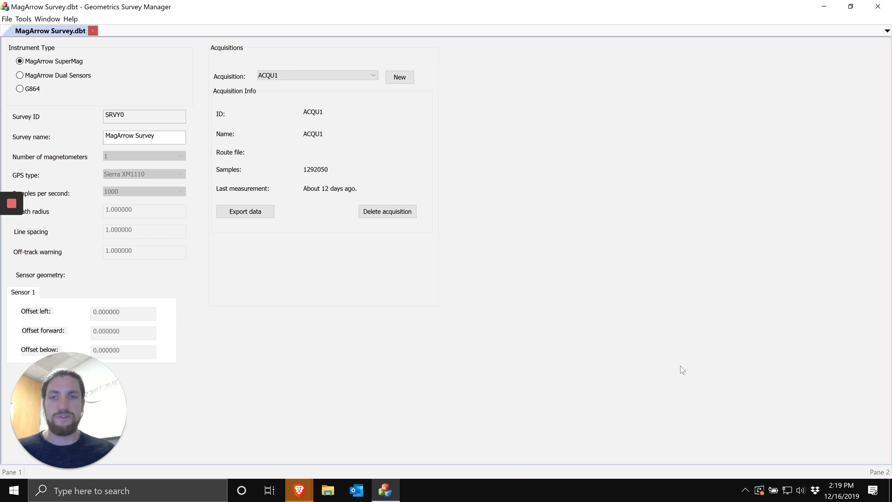
{"action": "key", "text": "Tab"}
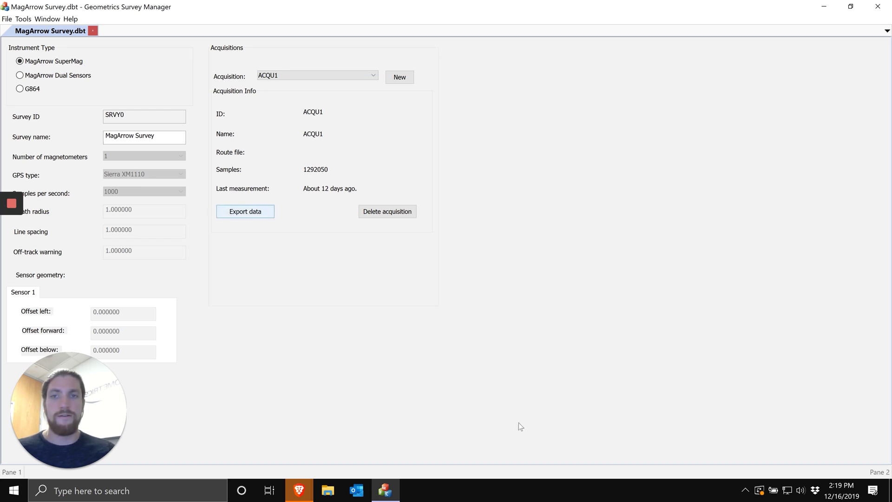
{"action": "key", "text": "Tab"}
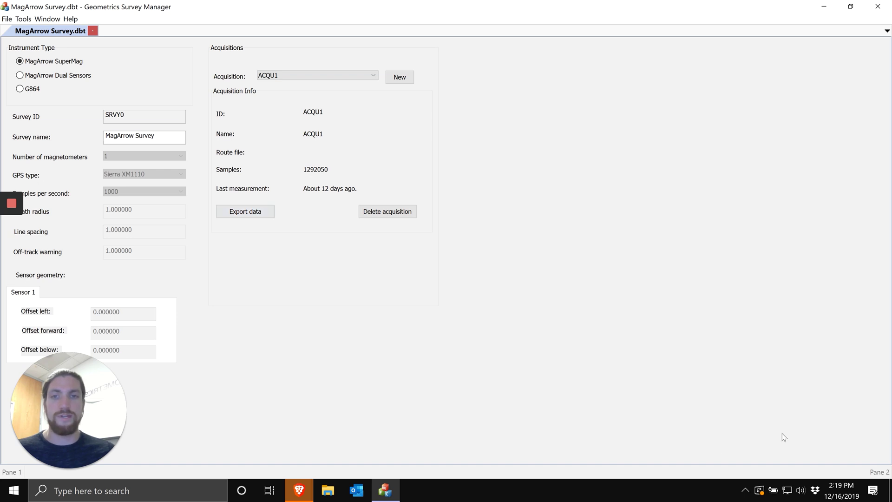
{"action": "key", "text": "shift+Tab"}
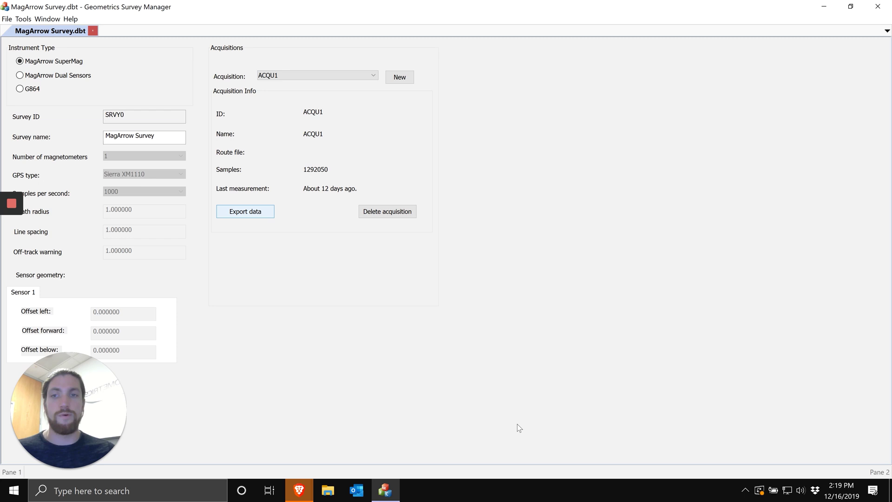
- Export ACQU1 as an ASCII CSV named MagArrow Survey.csv on the Desktop and confirm completion
{"action": "key", "text": "Return"}
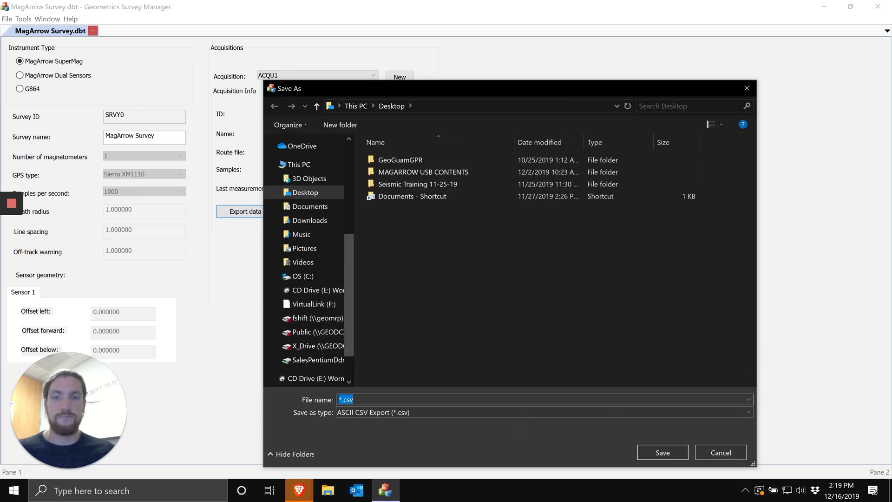
{"action": "left_click", "coordinate": [339, 399]}
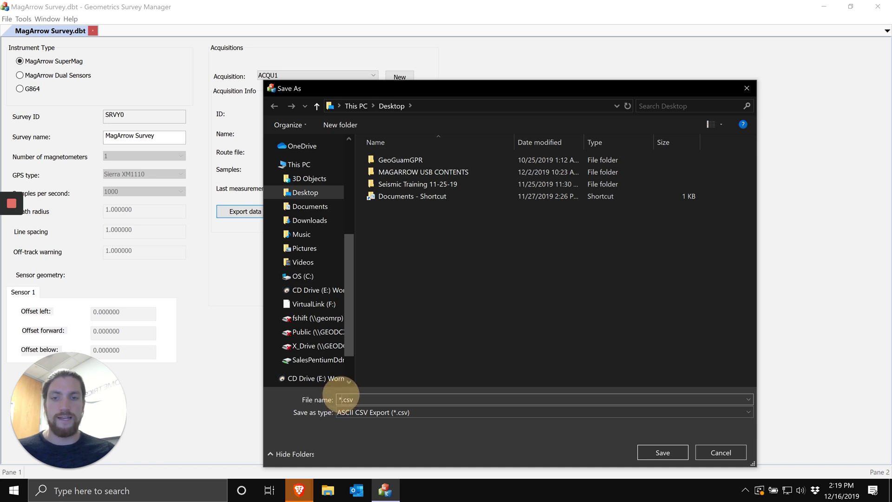
{"action": "key", "text": "Delete"}
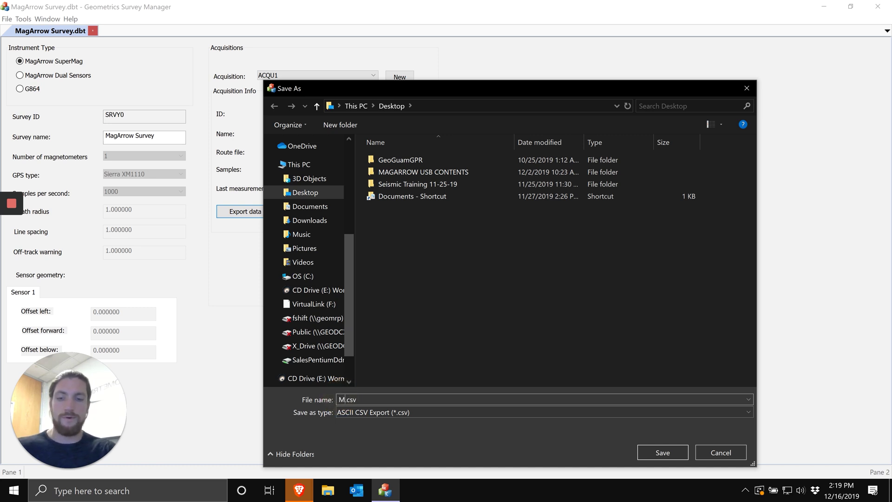
{"action": "type", "text": "a"}
{"action": "type", "text": "gArrow S"}
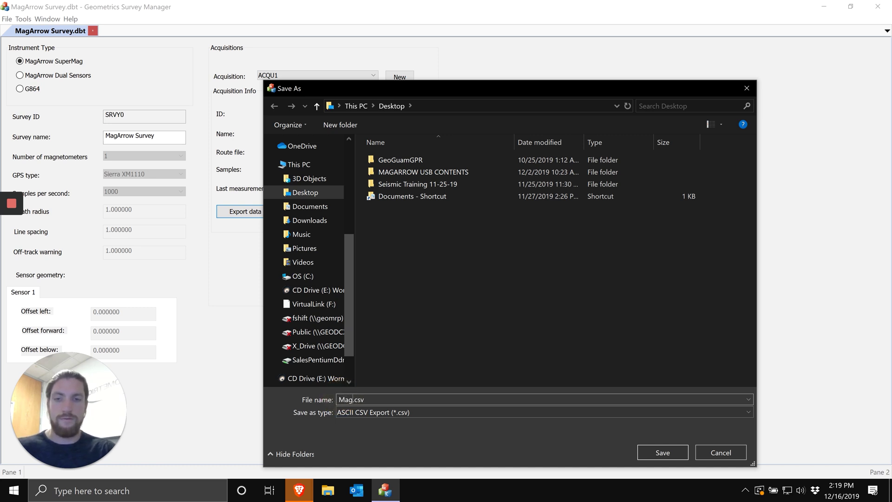
{"action": "type", "text": "urvey"}
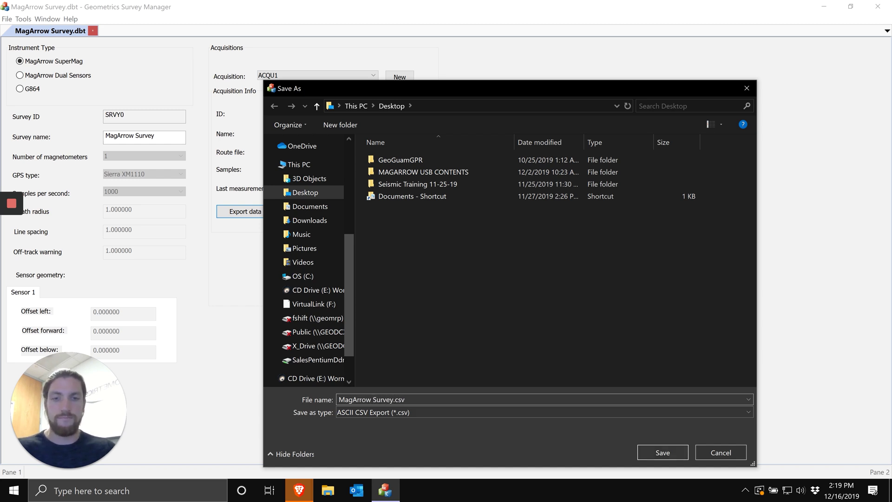
{"action": "left_click_drag", "start_coordinate": [405, 400], "coordinate": [399, 400]}
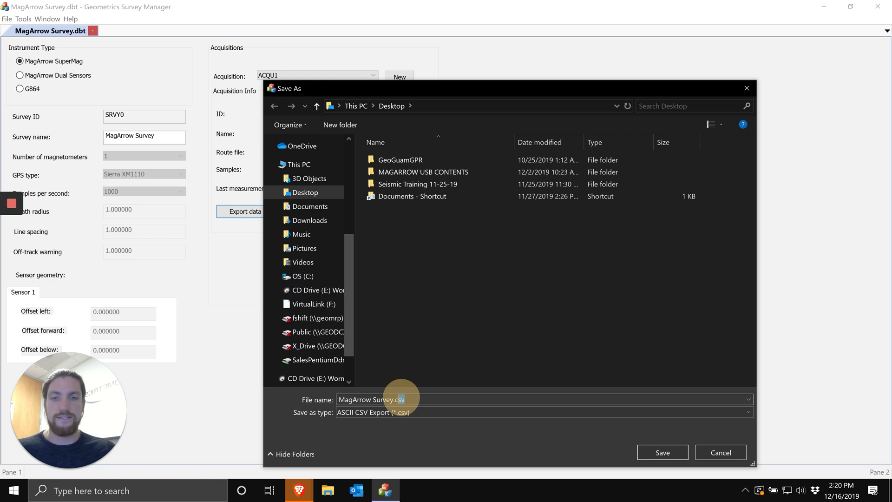
{"action": "left_click", "coordinate": [404, 399]}
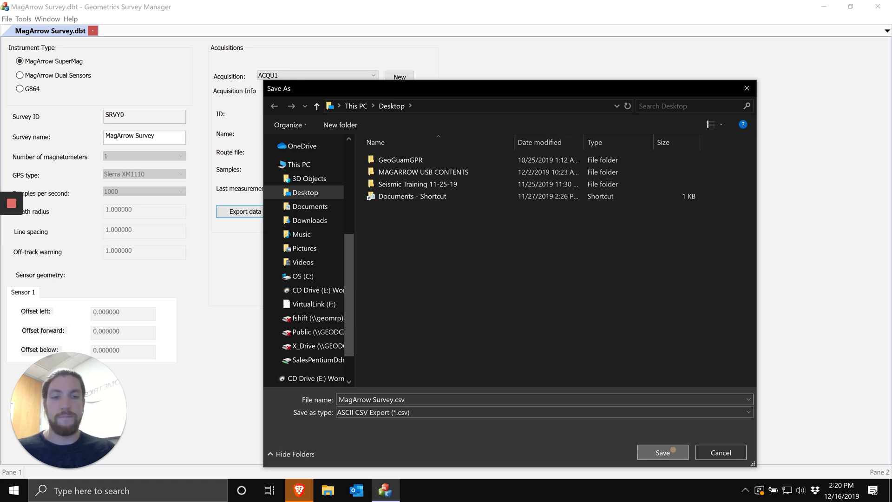
{"action": "left_click", "coordinate": [663, 452]}
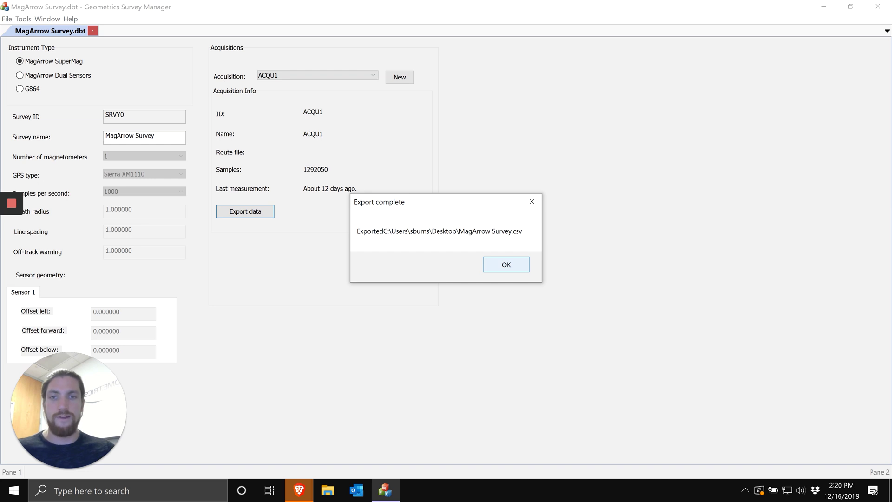
{"action": "left_click", "coordinate": [506, 264]}
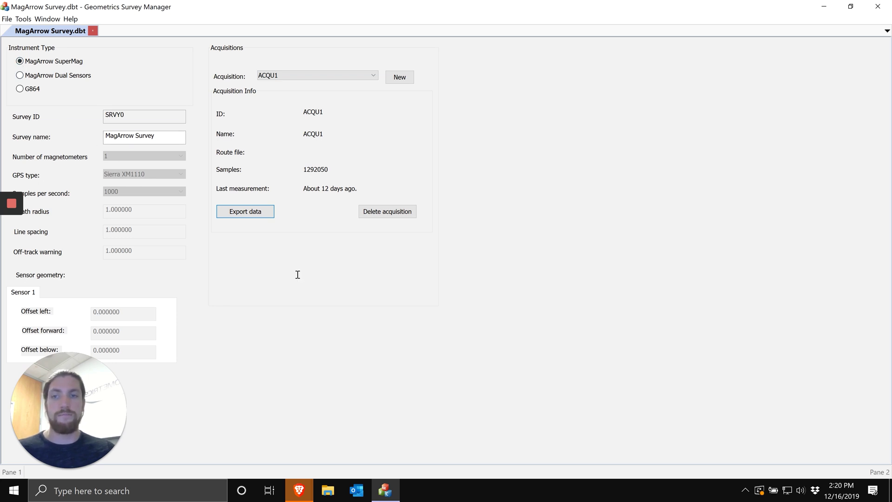
- Exit Geometrics Survey Manager using the window's close button
{"action": "key", "text": "Tab"}
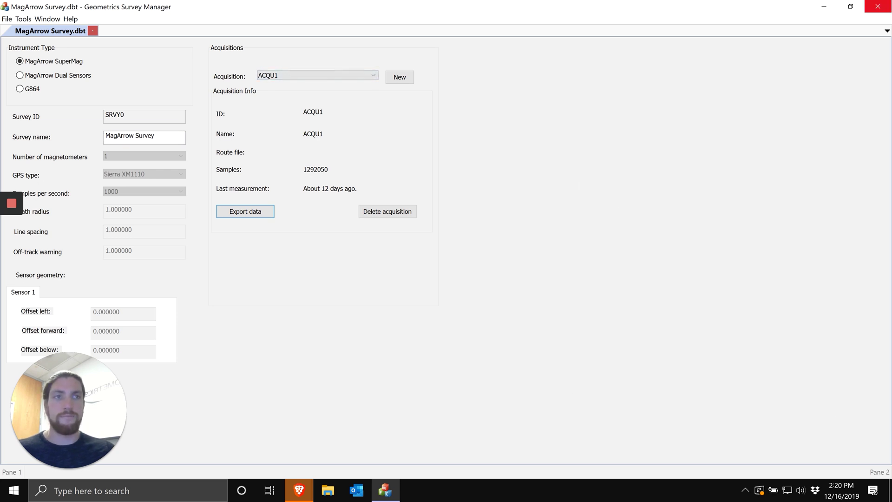
{"action": "left_click", "coordinate": [878, 6]}
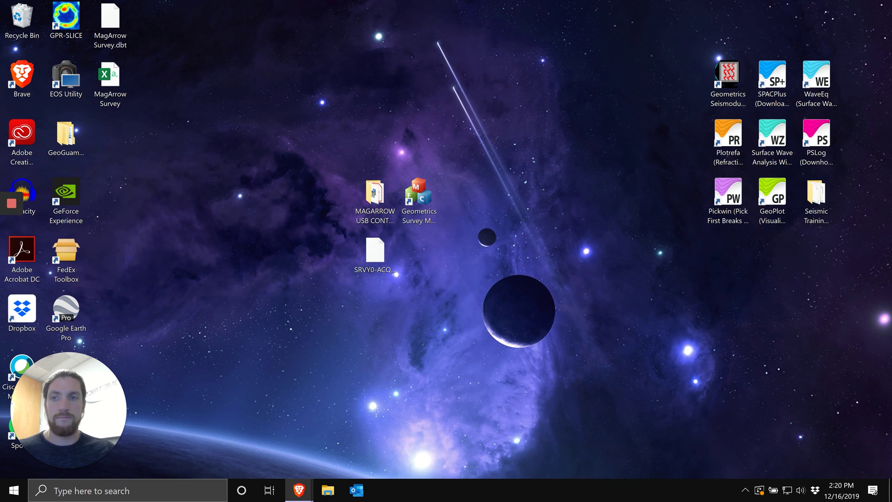
- Move MagArrow Survey.dbt and the MagArrow Survey CSV side by side near the desktop centre
{"action": "left_click_drag", "start_coordinate": [110, 23], "coordinate": [374, 316]}
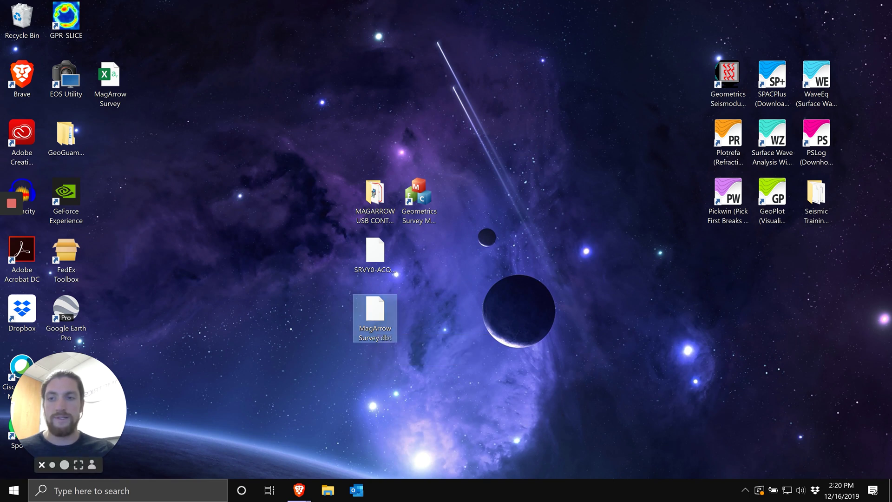
{"action": "right_click", "coordinate": [389, 315]}
{"action": "left_click", "coordinate": [324, 248]}
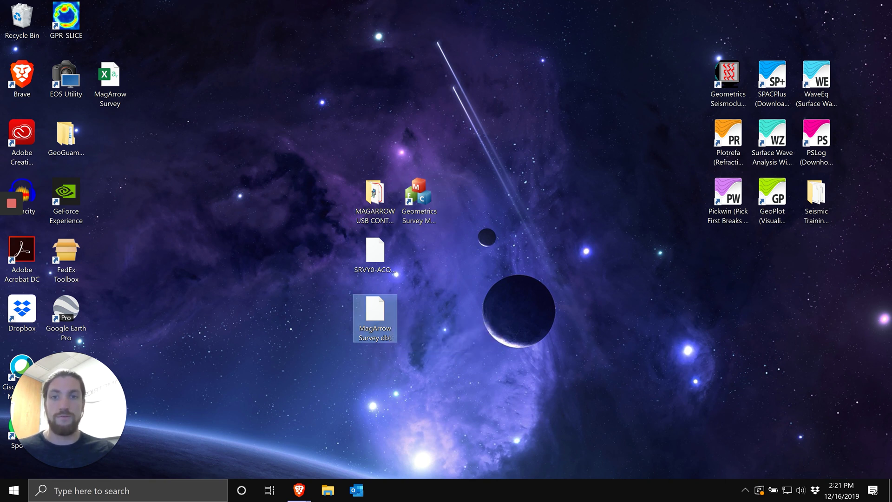
{"action": "left_click_drag", "start_coordinate": [110, 77], "coordinate": [425, 310]}
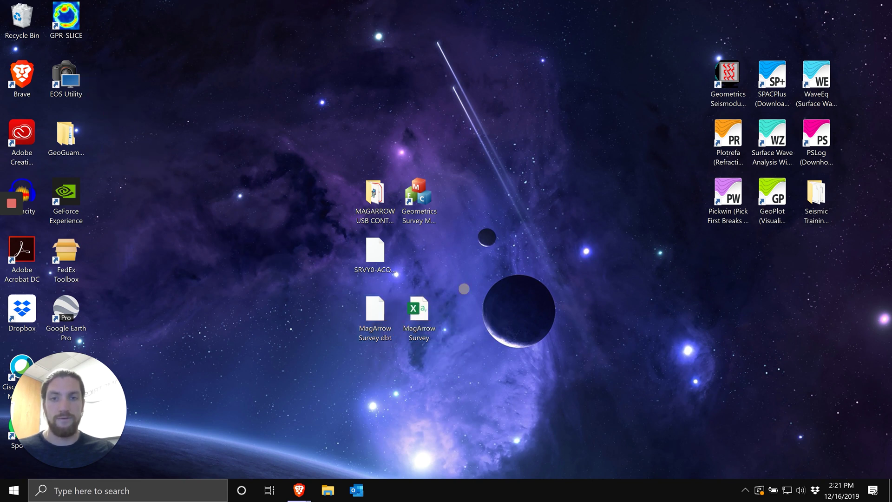
{"action": "left_click_drag", "start_coordinate": [467, 289], "coordinate": [439, 310]}
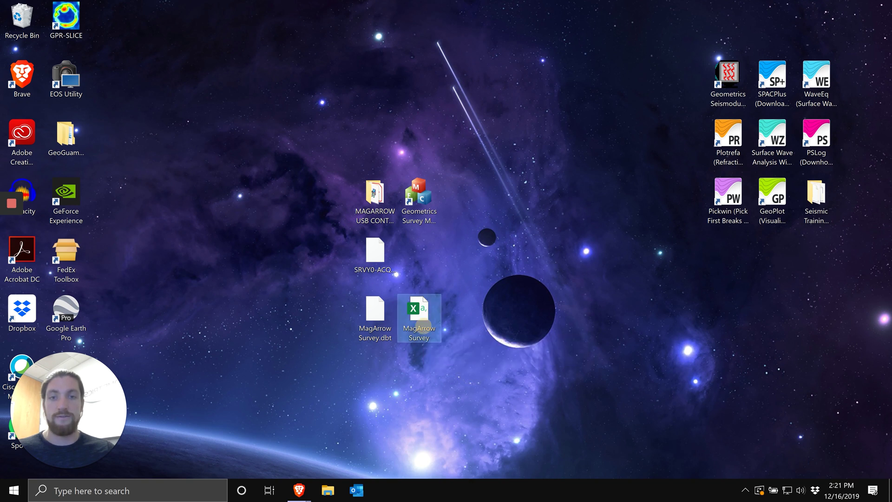
- Open MagArrow Survey.csv in Excel and accept the 'File not loaded completely' warning
{"action": "double_click", "coordinate": [419, 311]}
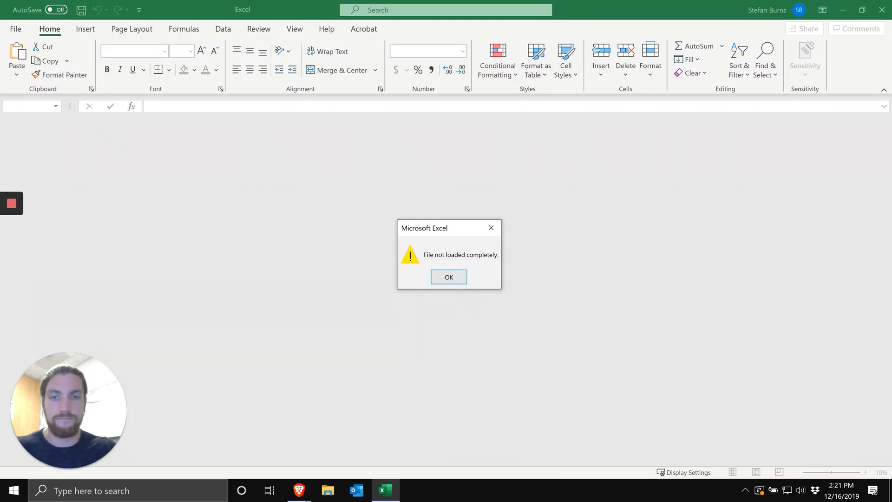
{"action": "left_click", "coordinate": [449, 277]}
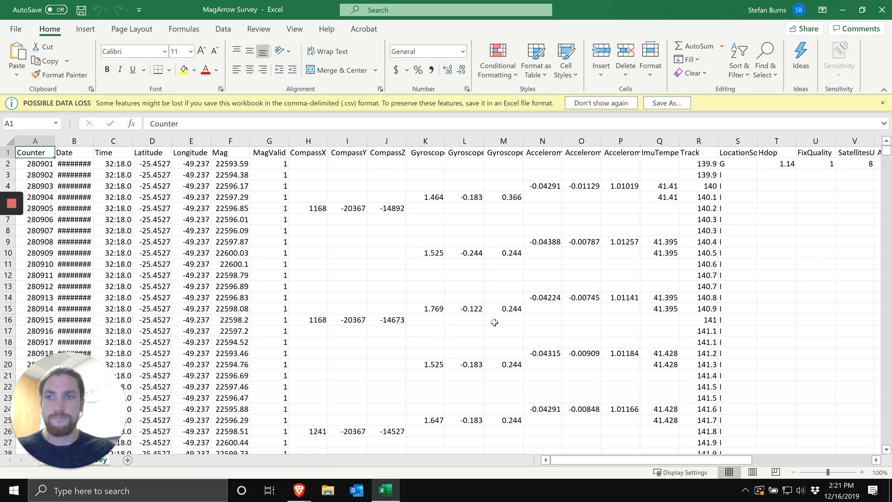
{"action": "key", "text": "Right"}
{"action": "key", "text": "Right"}
{"action": "key", "text": "Right"}
{"action": "key", "text": "Right"}
{"action": "key", "text": "Right"}
{"action": "key", "text": "Left"}
{"action": "key", "text": "Left"}
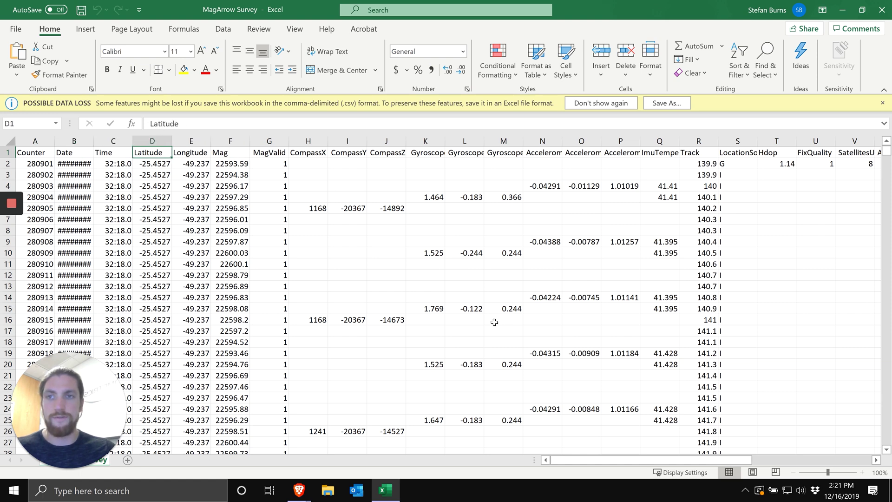
{"action": "key", "text": "Right"}
{"action": "key", "text": "Left"}
{"action": "key", "text": "Right"}
{"action": "key", "text": "Right"}
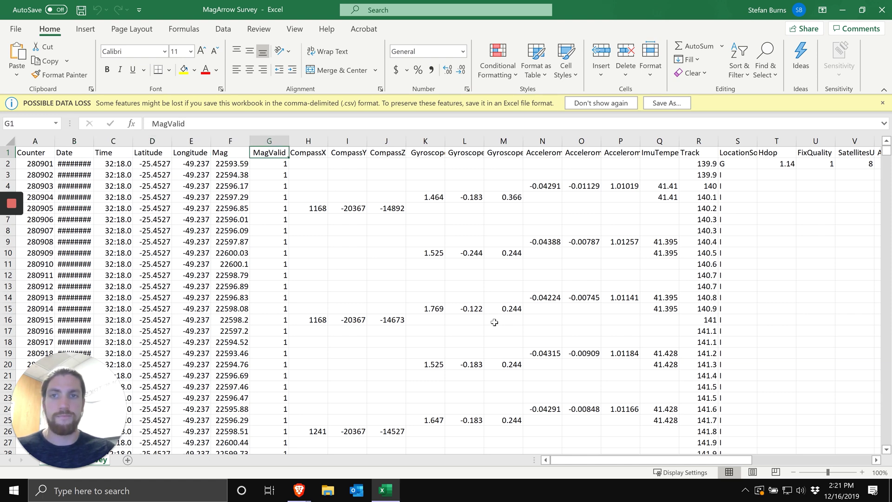
{"action": "key", "text": "Right"}
{"action": "key", "text": "Right"}
{"action": "key", "text": "Right"}
{"action": "key", "text": "Left"}
{"action": "key", "text": "Left"}
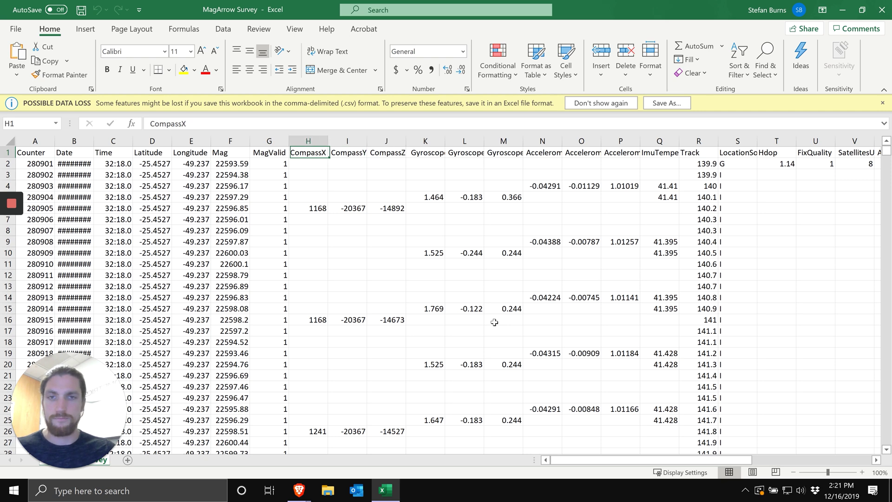
{"action": "key", "text": "Left"}
{"action": "key", "text": "Left"}
{"action": "key", "text": "Left"}
{"action": "key", "text": "Left"}
{"action": "key", "text": "Left"}
{"action": "key", "text": "Left"}
{"action": "key", "text": "Left"}
{"action": "key", "text": "Down"}
{"action": "key", "text": "Down"}
{"action": "key", "text": "Down"}
{"action": "key", "text": "Down"}
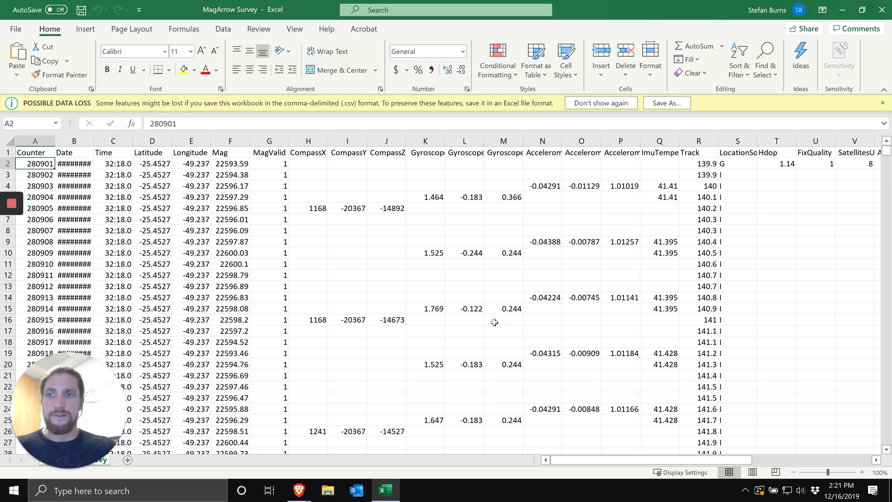
{"action": "key", "text": "Down"}
{"action": "key", "text": "Down"}
{"action": "key", "text": "Down"}
{"action": "key", "text": "Down"}
{"action": "key", "text": "Down"}
{"action": "key", "text": "Down"}
{"action": "key", "text": "Down"}
{"action": "key", "text": "Down"}
{"action": "key", "text": "Down"}
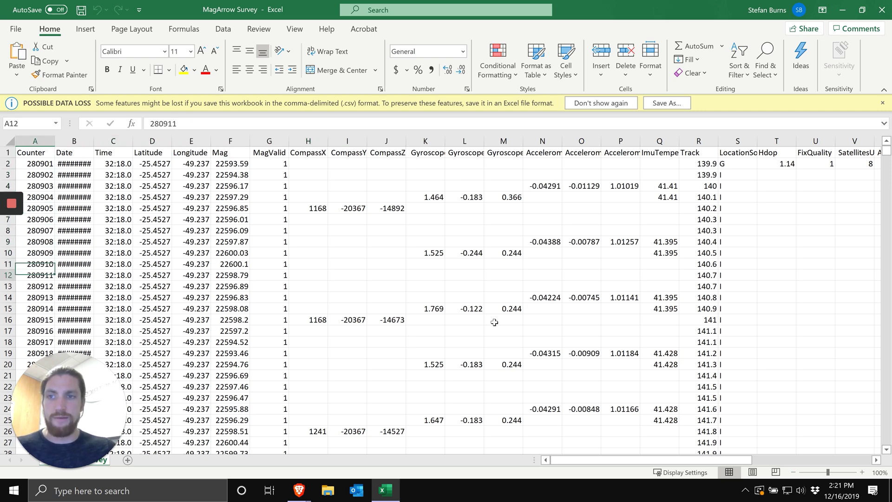
{"action": "key", "text": "Up"}
{"action": "key", "text": "Up"}
{"action": "key", "text": "Up"}
{"action": "key", "text": "Up"}
{"action": "key", "text": "Right"}
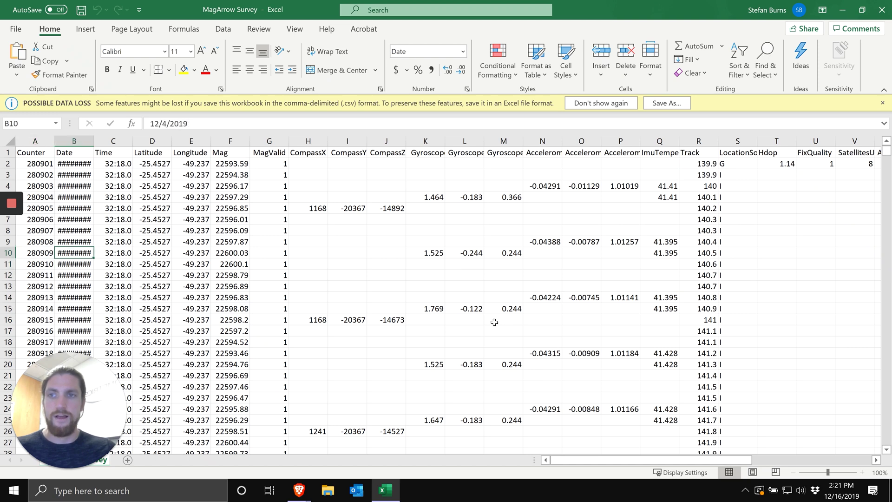
{"action": "key", "text": "Right"}
{"action": "key", "text": "Down"}
{"action": "key", "text": "Down"}
{"action": "key", "text": "Down"}
{"action": "key", "text": "Right"}
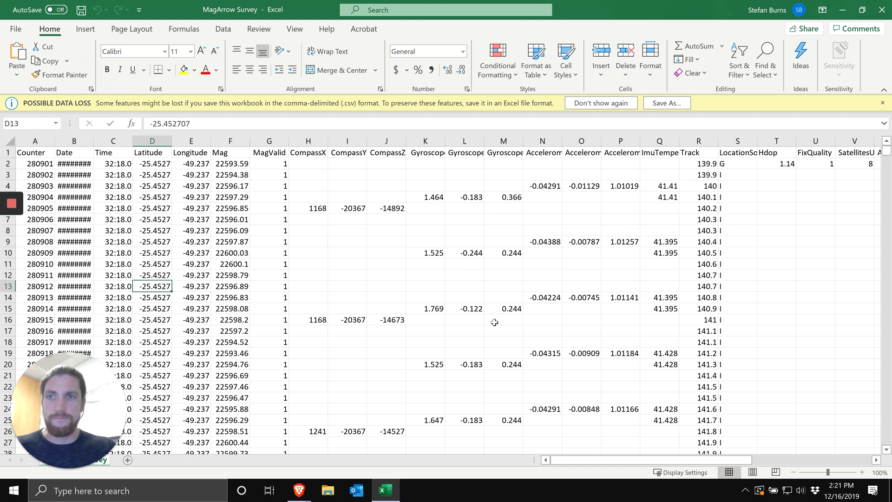
{"action": "key", "text": "Right"}
{"action": "key", "text": "Right"}
{"action": "key", "text": "Right"}
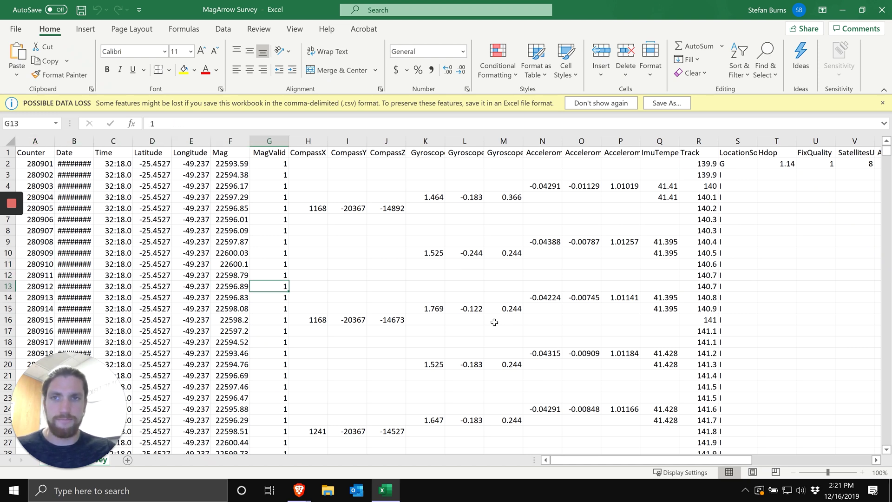
{"action": "key", "text": "Right"}
{"action": "key", "text": "Right"}
{"action": "key", "text": "Right"}
{"action": "key", "text": "Right"}
{"action": "key", "text": "Right"}
{"action": "key", "text": "Right"}
{"action": "key", "text": "Down"}
{"action": "key", "text": "Right"}
{"action": "key", "text": "Right"}
{"action": "key", "text": "Right"}
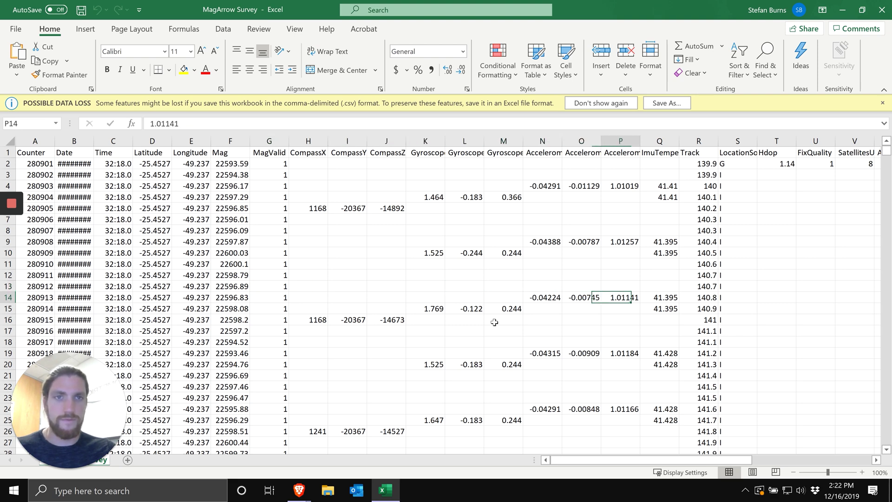
{"action": "key", "text": "Right"}
{"action": "key", "text": "Left"}
{"action": "key", "text": "Left"}
{"action": "key", "text": "Left"}
{"action": "key", "text": "Left"}
{"action": "key", "text": "Left"}
{"action": "key", "text": "Left"}
{"action": "key", "text": "Left"}
{"action": "key", "text": "Left"}
{"action": "key", "text": "Down"}
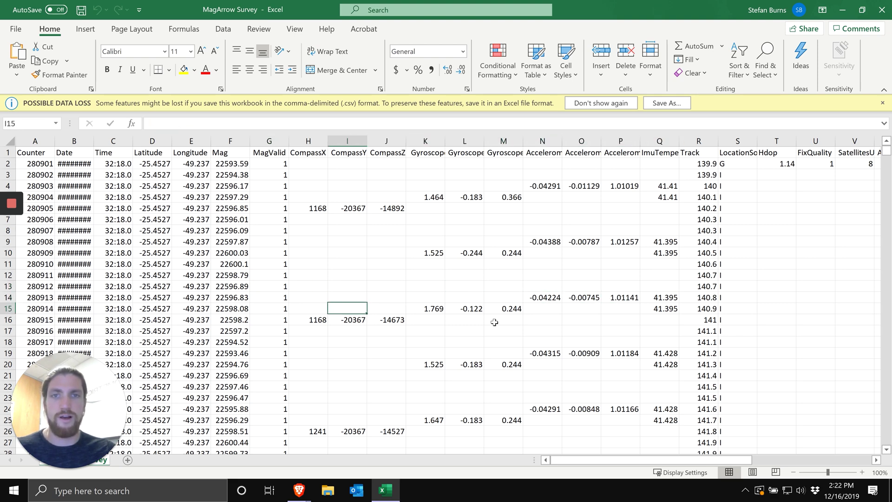
{"action": "key", "text": "Right"}
{"action": "key", "text": "Right"}
{"action": "key", "text": "Right"}
{"action": "key", "text": "Right"}
{"action": "key", "text": "Right"}
{"action": "key", "text": "Right"}
{"action": "key", "text": "Right"}
{"action": "key", "text": "Right"}
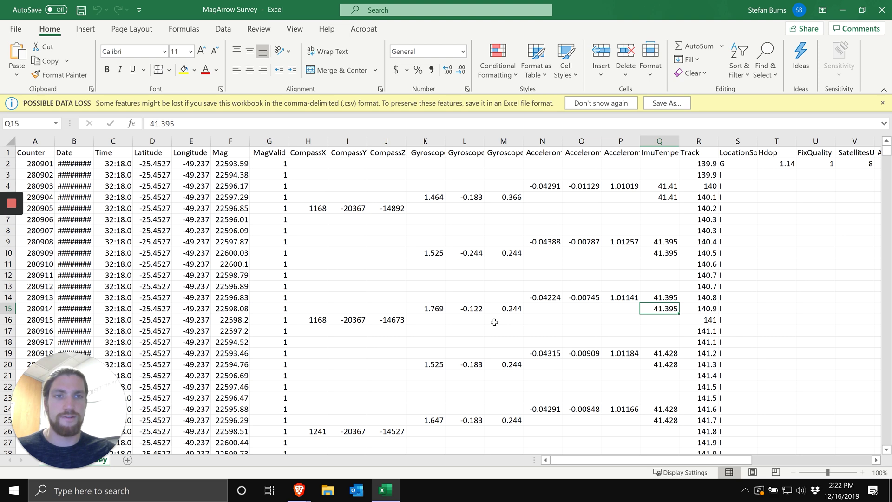
{"action": "key", "text": "Left"}
{"action": "key", "text": "Right"}
{"action": "key", "text": "Right"}
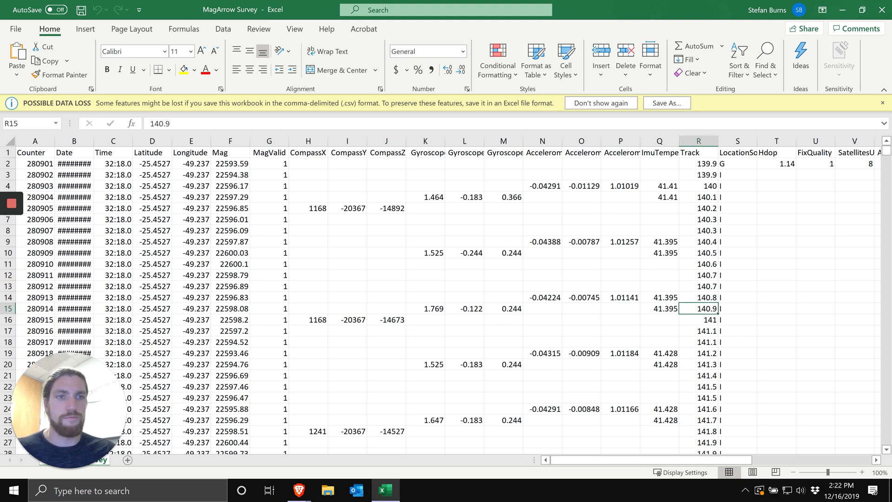
{"action": "left_click", "coordinate": [777, 164]}
{"action": "key", "text": "Right"}
{"action": "key", "text": "Right"}
{"action": "key", "text": "Right"}
{"action": "key", "text": "Right"}
{"action": "key", "text": "Right"}
{"action": "key", "text": "Right"}
{"action": "key", "text": "Right"}
{"action": "key", "text": "Right"}
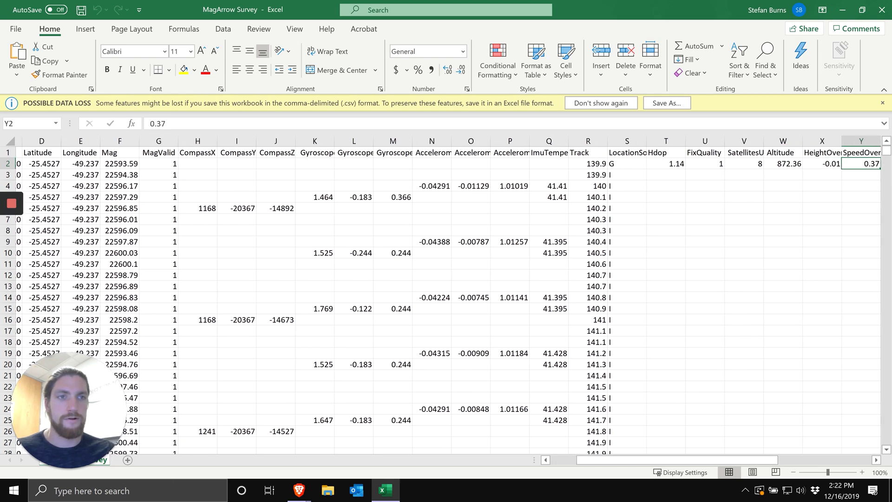
{"action": "key", "text": "Right"}
{"action": "key", "text": "Right"}
{"action": "key", "text": "Right"}
{"action": "key", "text": "Right"}
{"action": "key", "text": "Right"}
{"action": "key", "text": "Right"}
{"action": "key", "text": "Right"}
{"action": "key", "text": "Right"}
{"action": "key", "text": "Right"}
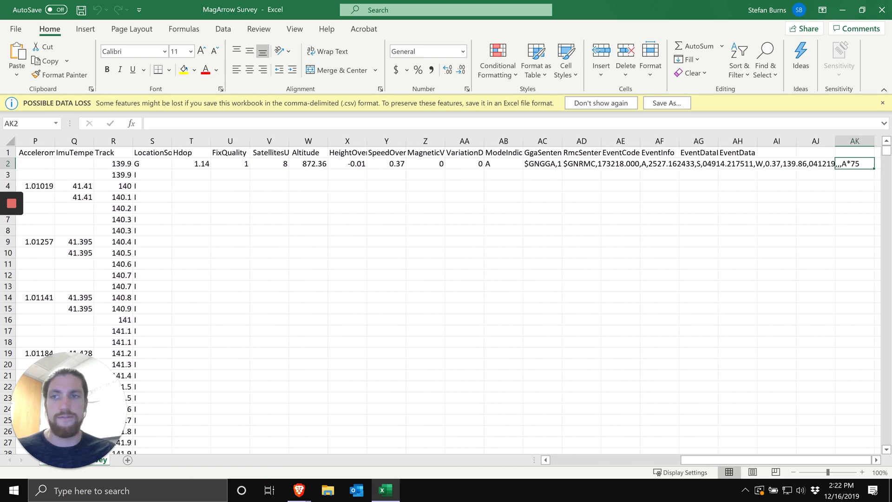
{"action": "key", "text": "Left"}
{"action": "key", "text": "Left"}
{"action": "key", "text": "Left"}
{"action": "key", "text": "Left"}
{"action": "key", "text": "Left"}
{"action": "key", "text": "Left"}
{"action": "key", "text": "Left"}
{"action": "key", "text": "Left"}
{"action": "key", "text": "Left"}
{"action": "key", "text": "Left"}
{"action": "key", "text": "Left"}
{"action": "key", "text": "Left"}
{"action": "key", "text": "Left"}
{"action": "key", "text": "Left"}
{"action": "key", "text": "Left"}
{"action": "key", "text": "Left"}
{"action": "key", "text": "Left"}
{"action": "key", "text": "Left"}
{"action": "key", "text": "Right"}
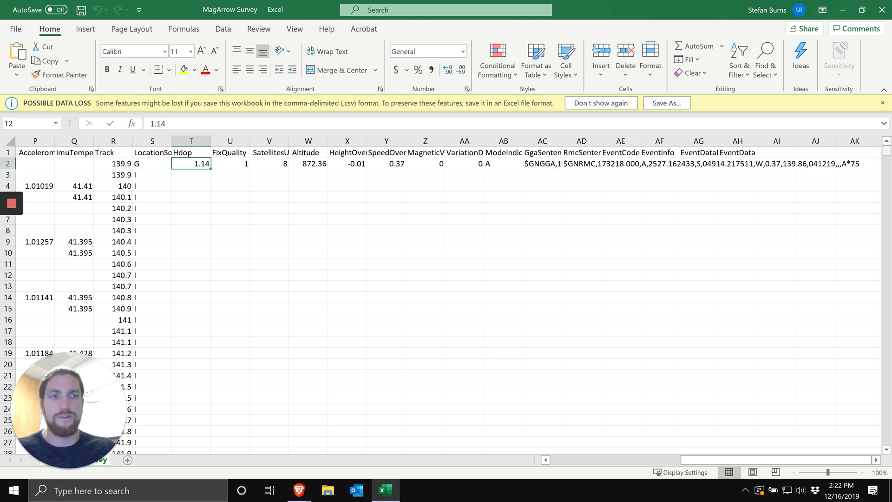
{"action": "left_click_drag", "start_coordinate": [887, 150], "coordinate": [881, 172]}
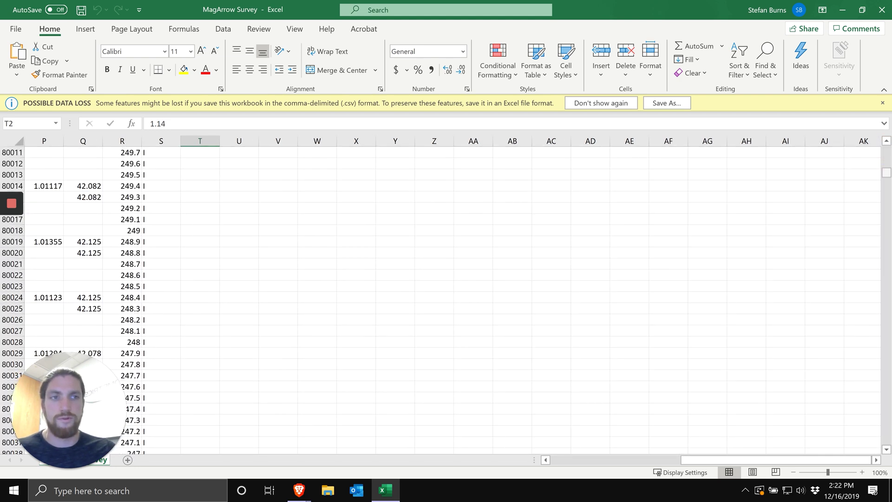
{"action": "left_click_drag", "start_coordinate": [728, 458], "coordinate": [564, 461]}
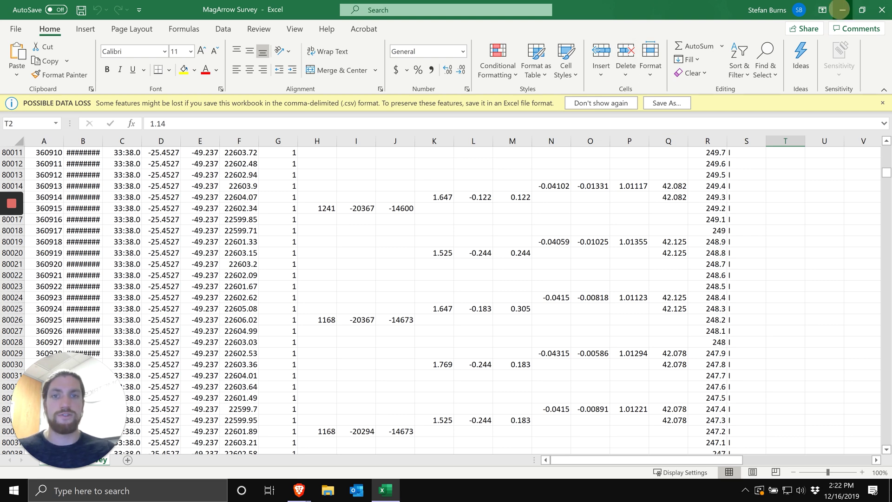
- Minimize Excel and launch Geometrics Survey Manager from its desktop shortcut
{"action": "left_click", "coordinate": [842, 9]}
{"action": "double_click", "coordinate": [419, 192]}
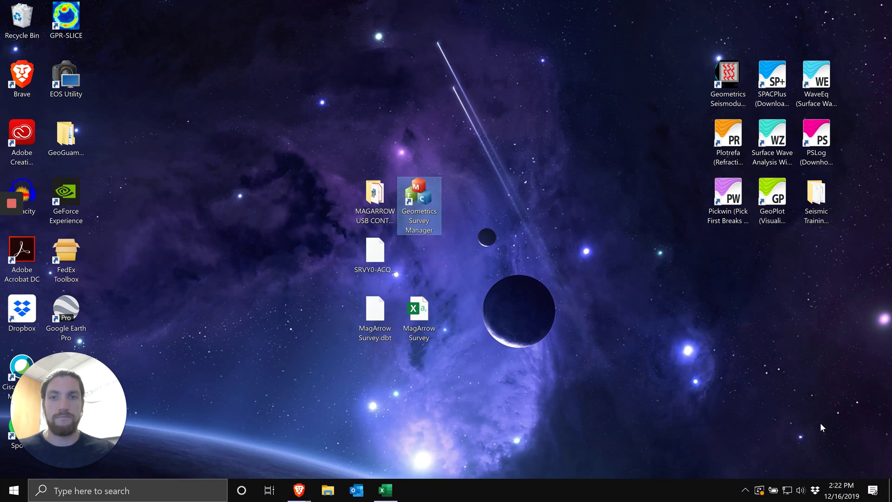